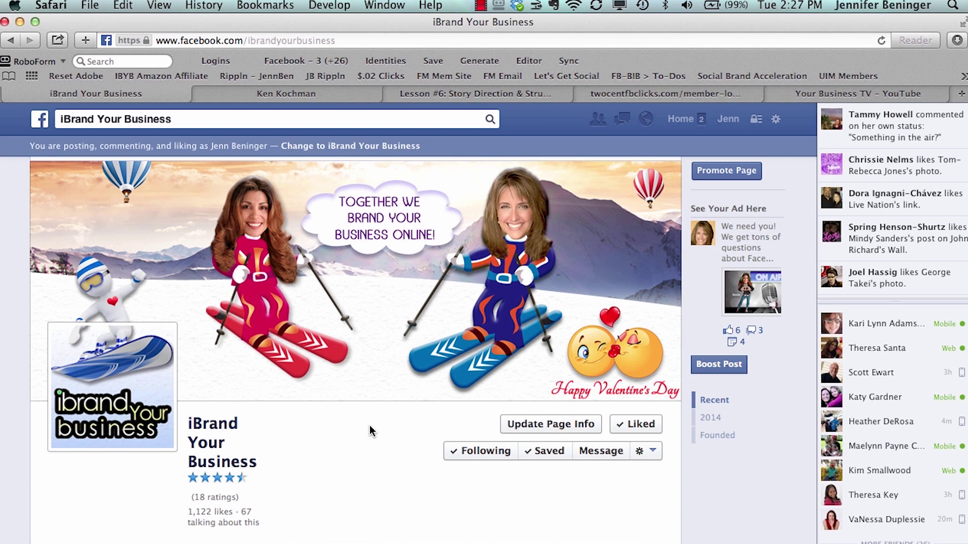
Step: Search Facebook for 'test' and open the IBYB Test FB Page from the suggestions
scroll(367, 428, up, 1)
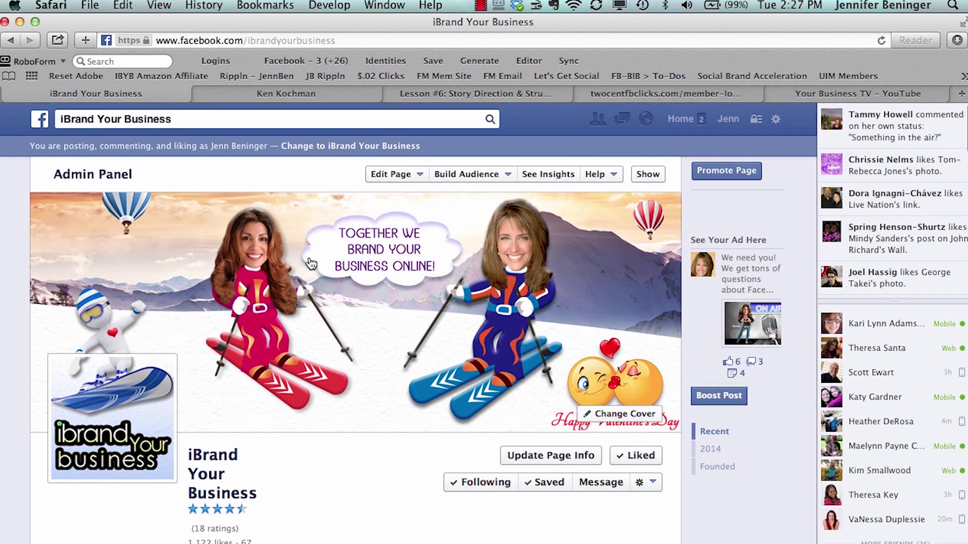
click(261, 116)
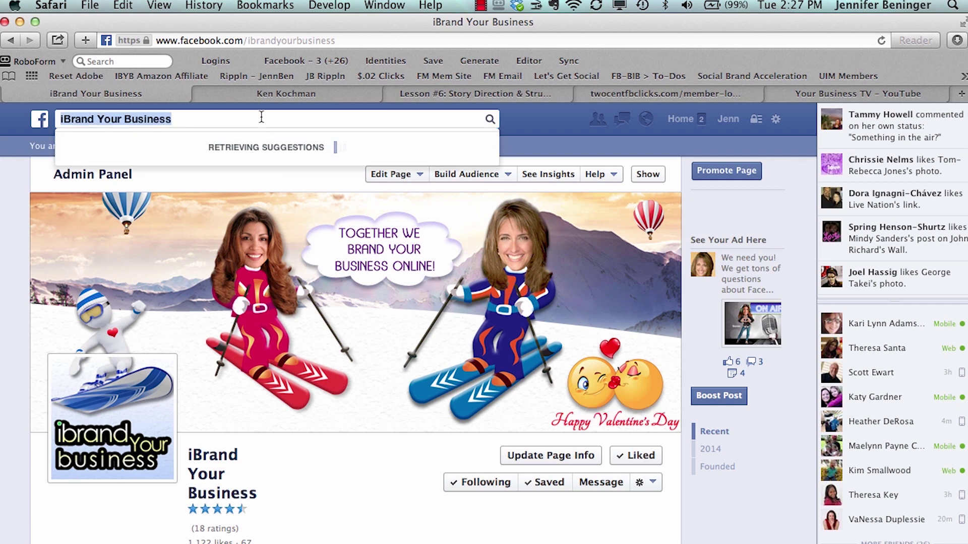
text(ibr)
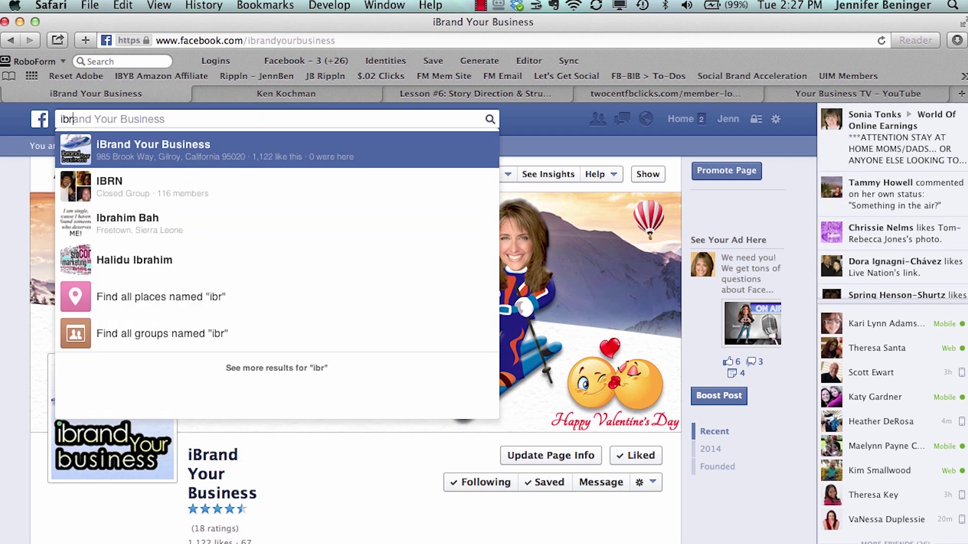
text(an)
key(BackSpace)
key(BackSpace)
key(BackSpace)
key(BackSpace)
key(BackSpace)
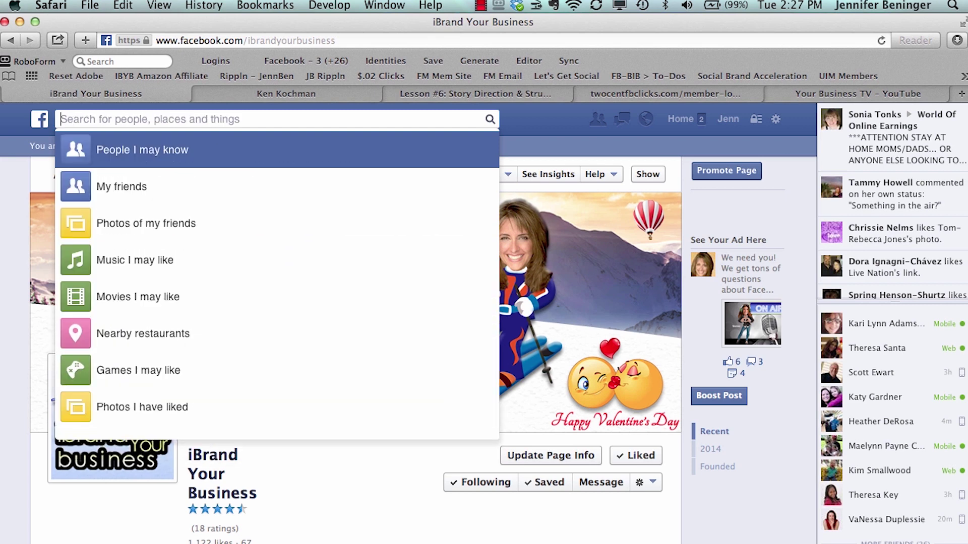
text(test)
key(Down)
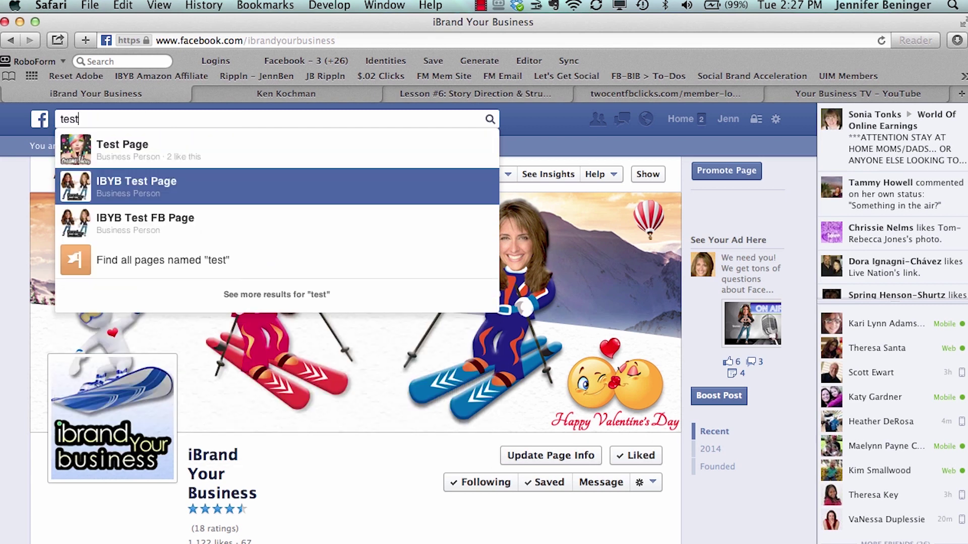
key(Down)
key(Return)
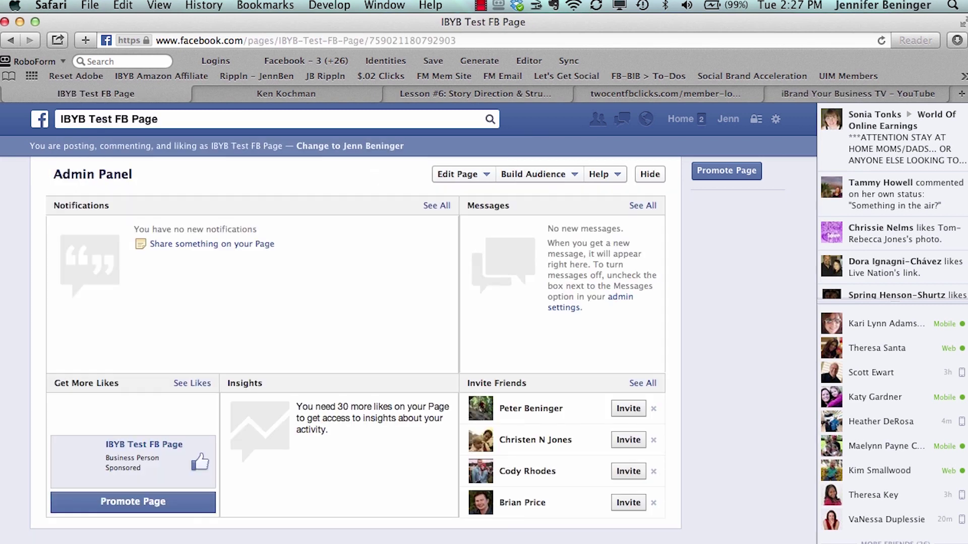
scroll(265, 258, down, 4)
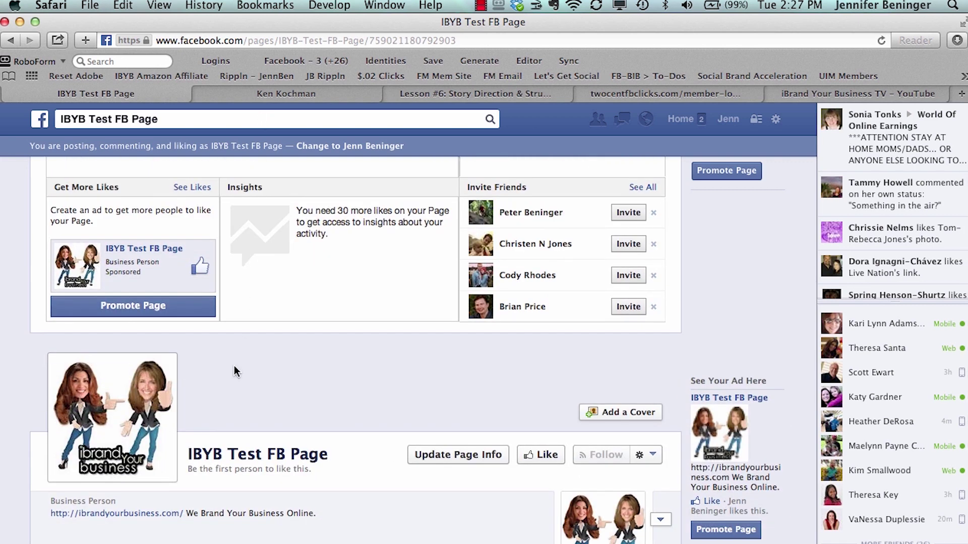
scroll(405, 384, up, 4)
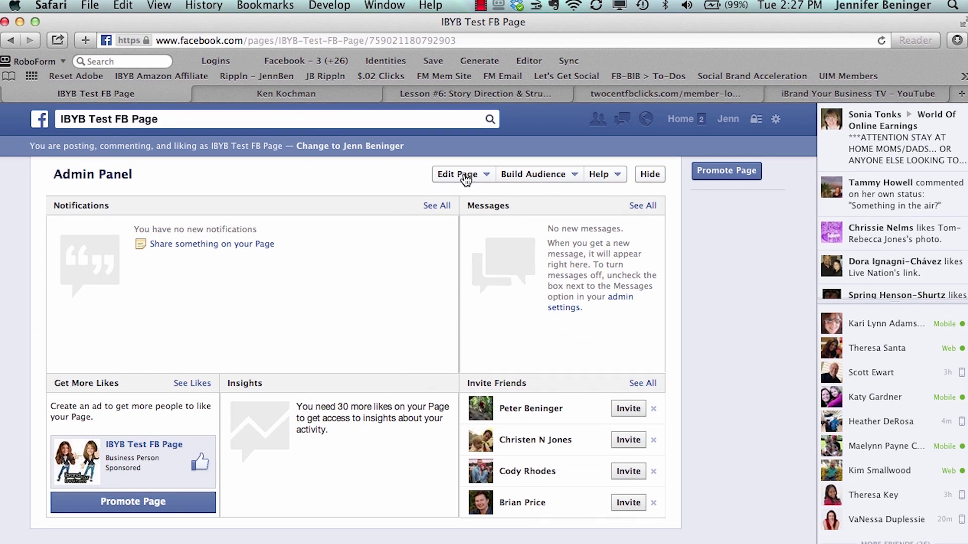
Step: Choose Manage Admin Roles from the Admin Panel's Edit Page menu
click(466, 177)
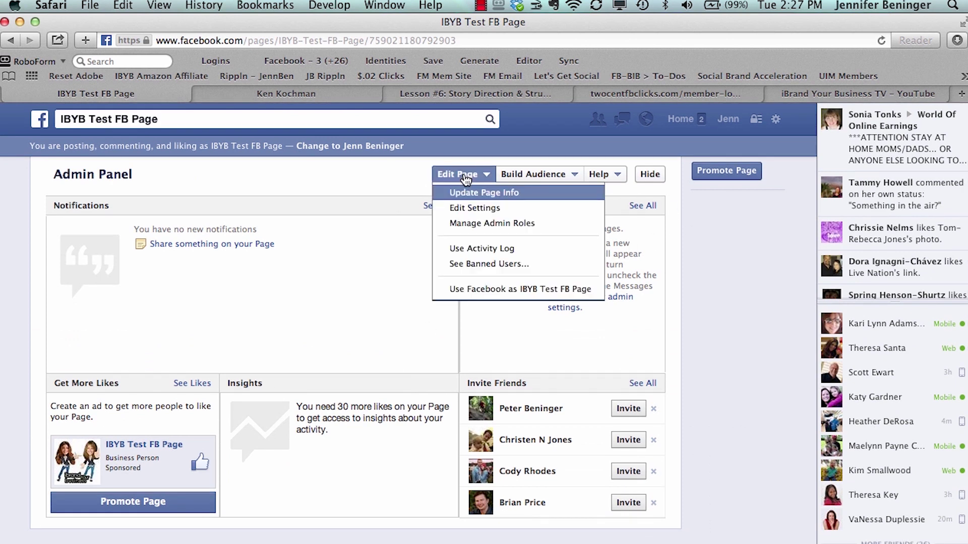
click(473, 223)
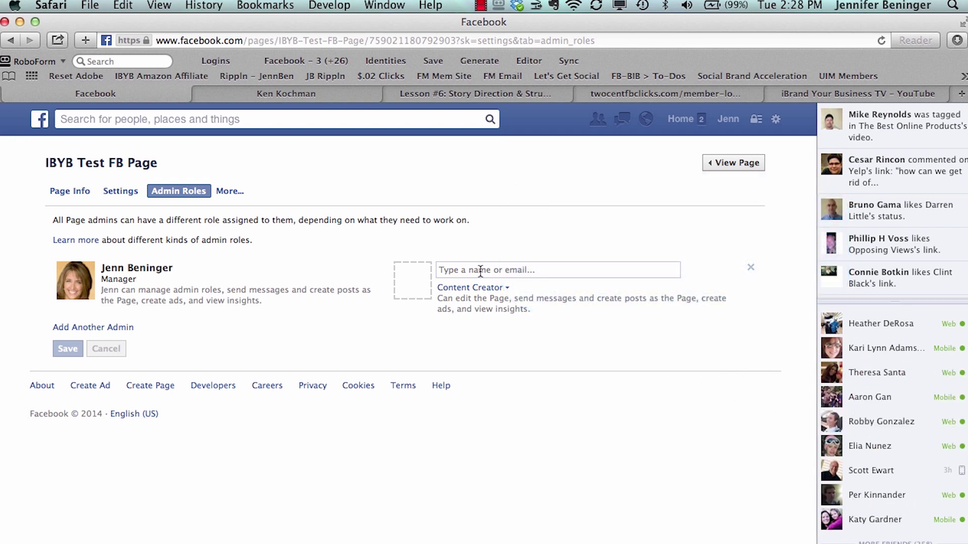
Step: Pick the friend from the name suggestions as new admin, then remove that unsaved entry
click(480, 271)
text(ther)
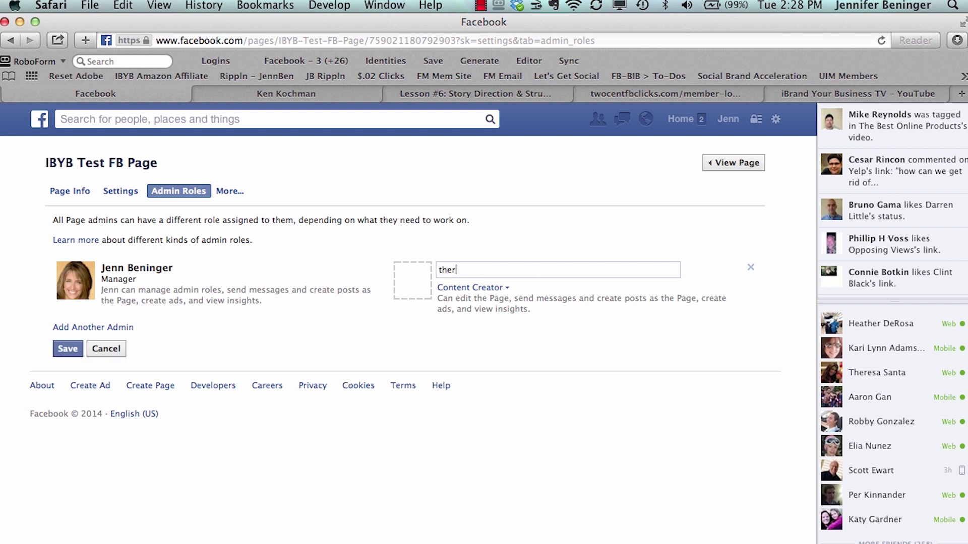
key(Down)
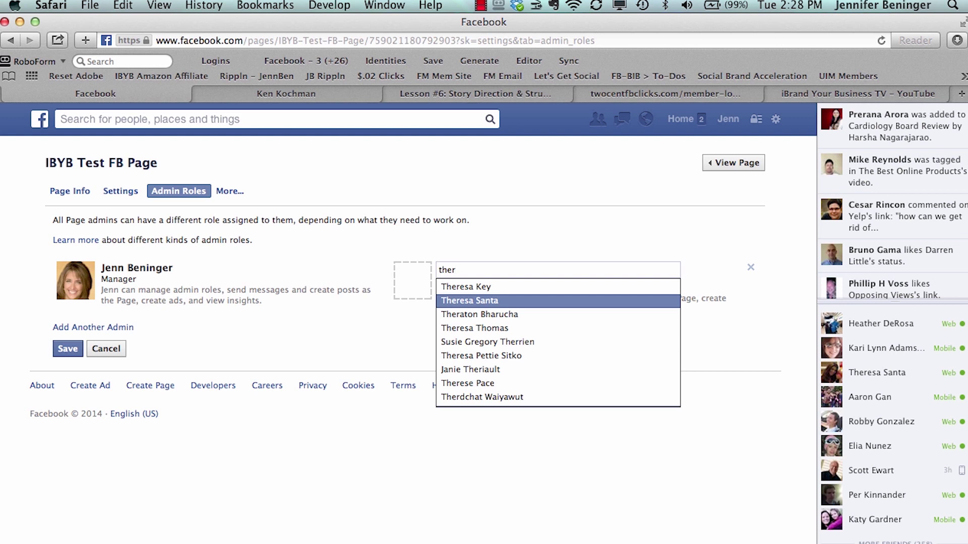
key(Return)
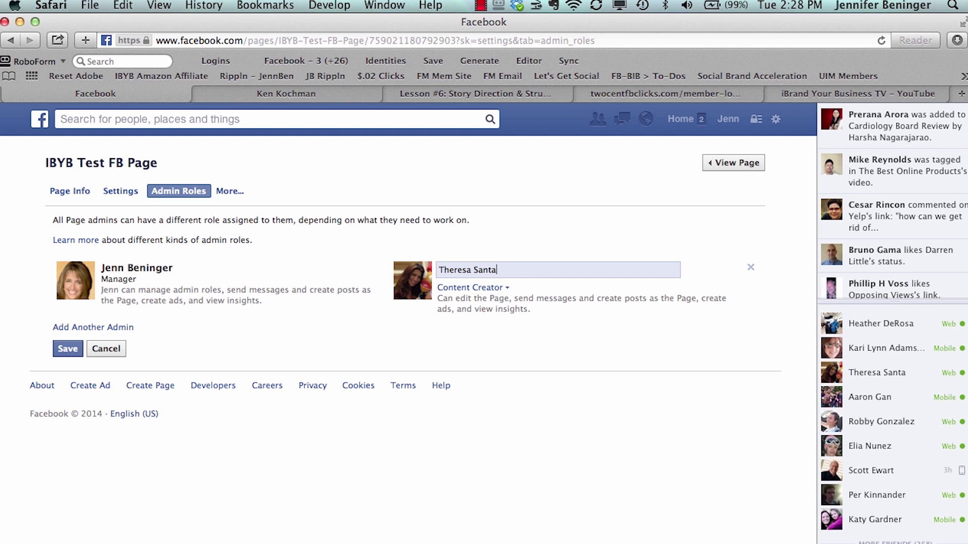
click(751, 269)
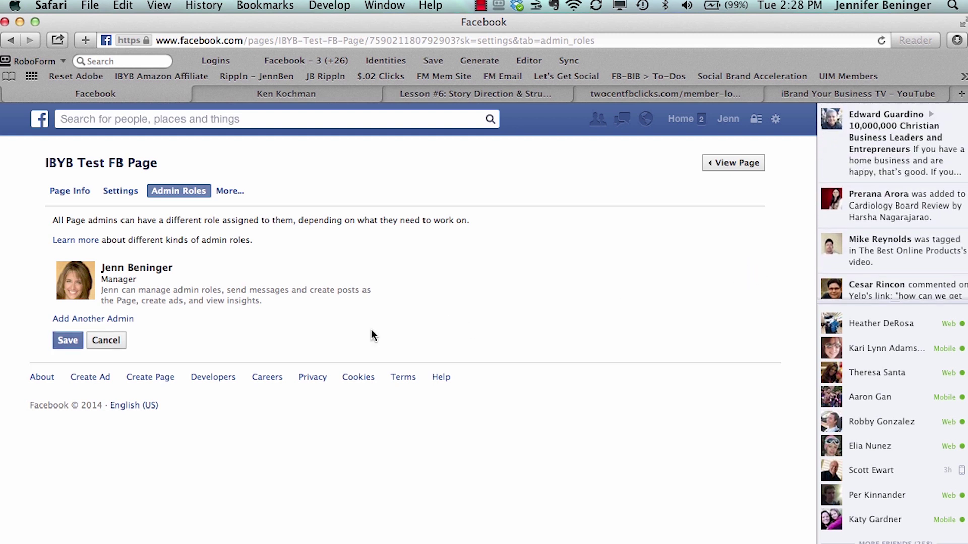
Step: Add another admin by the friend's e-mail, confirm with the account password, and dismiss RoboForm
click(57, 323)
click(450, 269)
text(t)
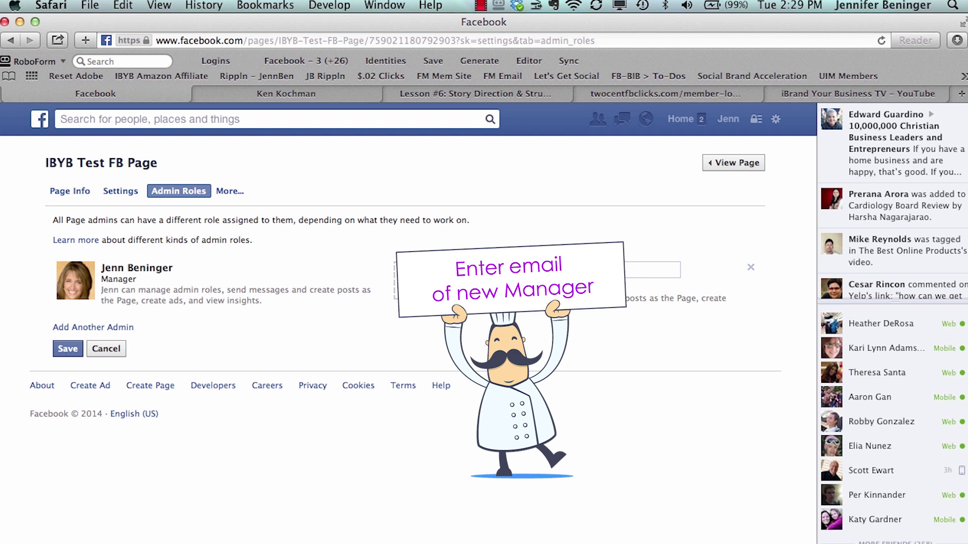
key(Return)
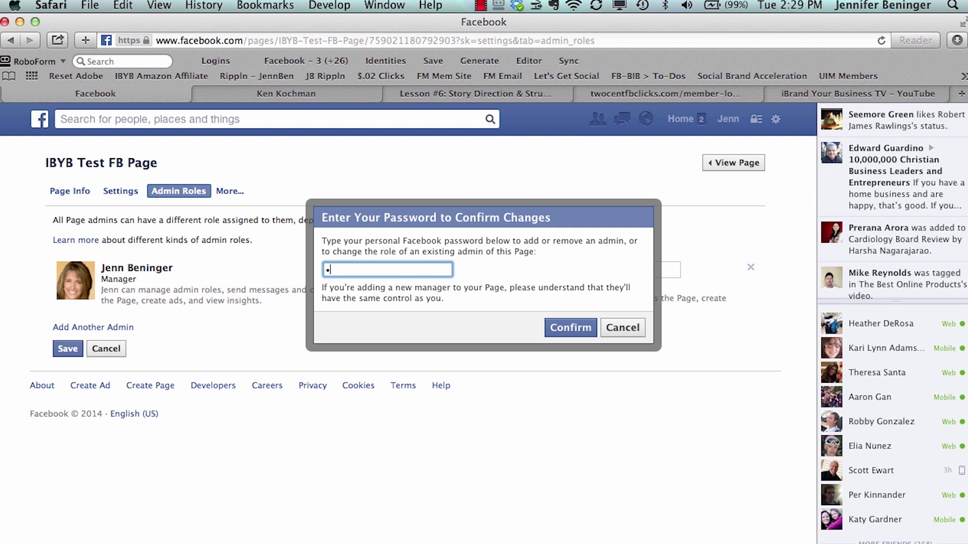
text(•••••••••••••)
key(Return)
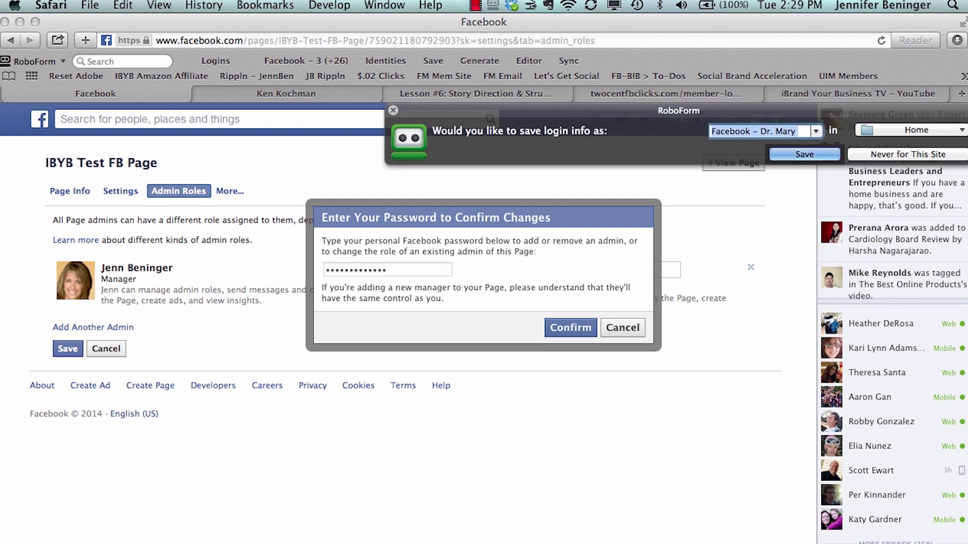
click(393, 110)
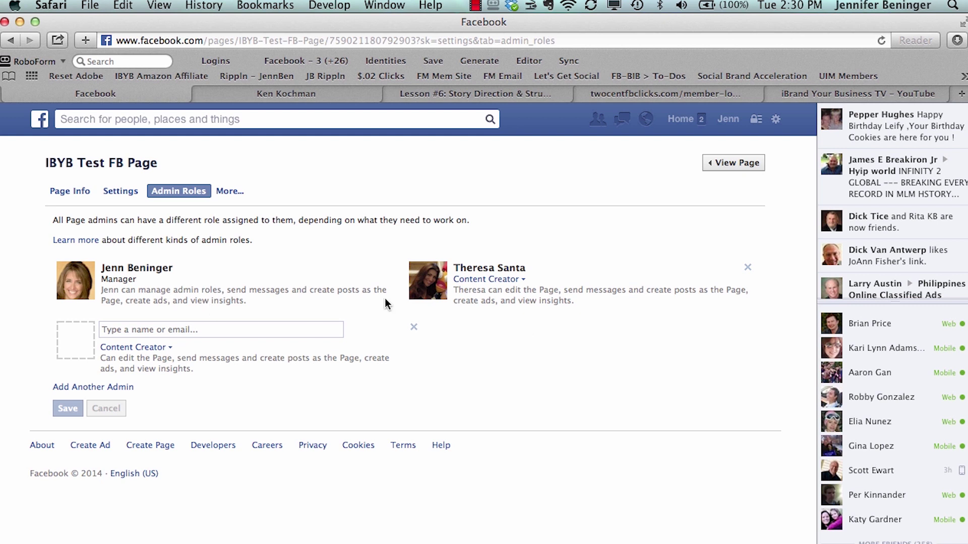
Step: Change the second admin's role to Moderator, then to Advertiser
click(525, 280)
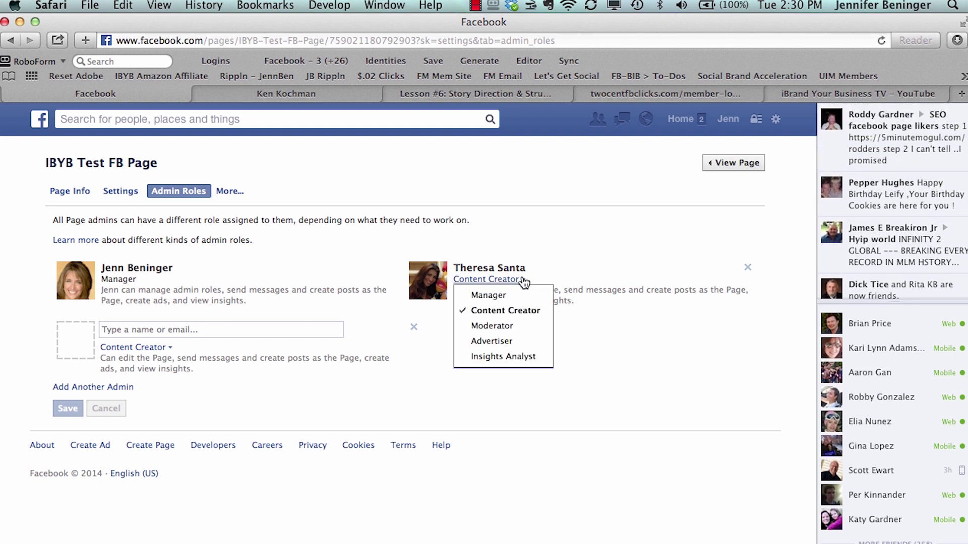
click(521, 331)
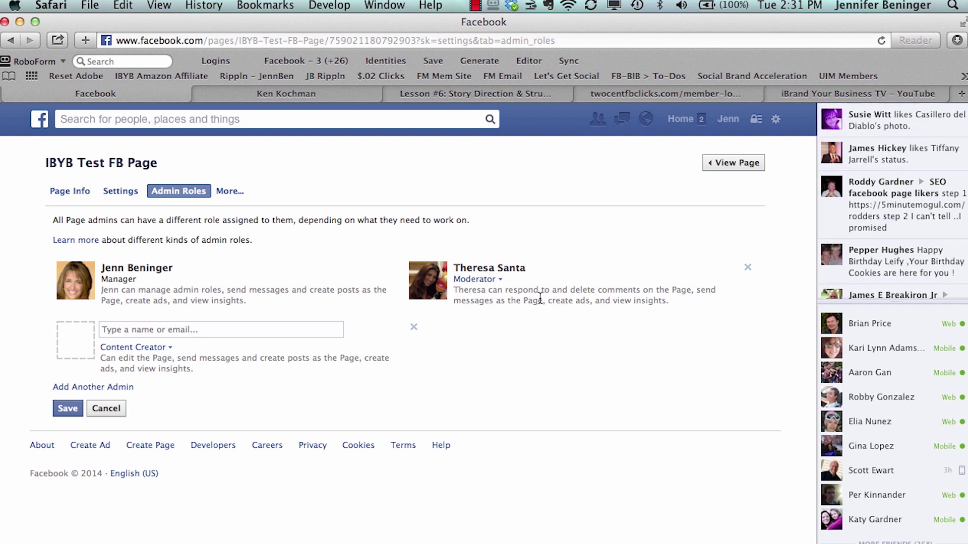
click(502, 283)
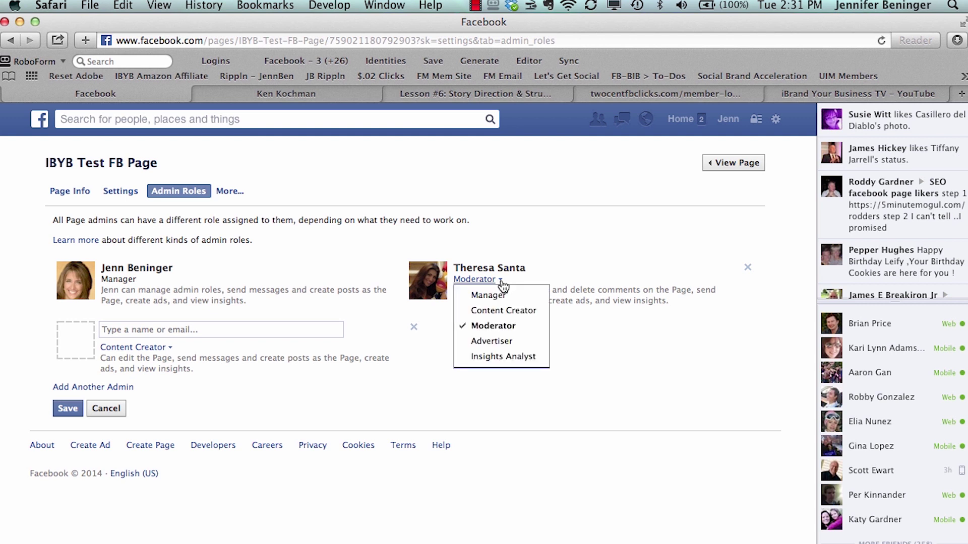
click(503, 343)
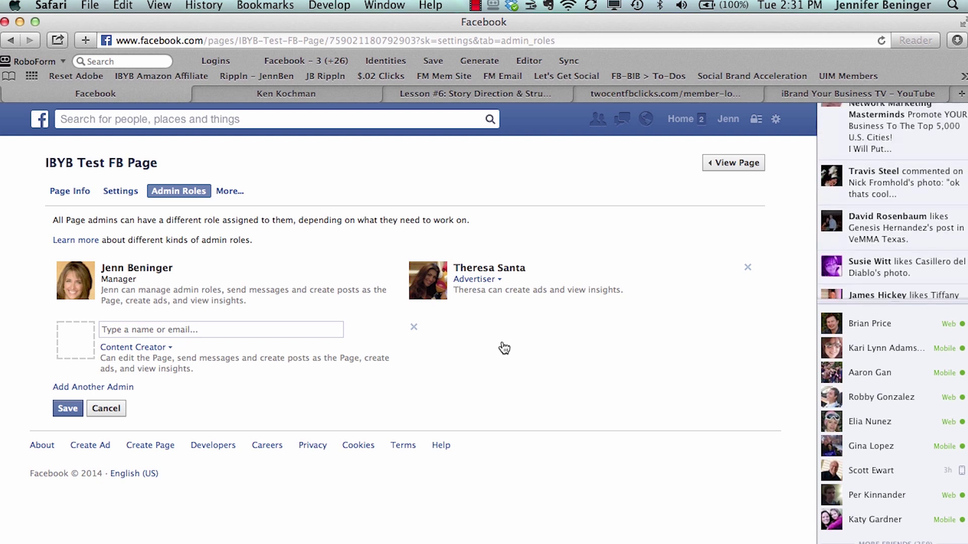
Step: Switch the second admin's role to Insights Analyst, then settle on Manager
click(497, 280)
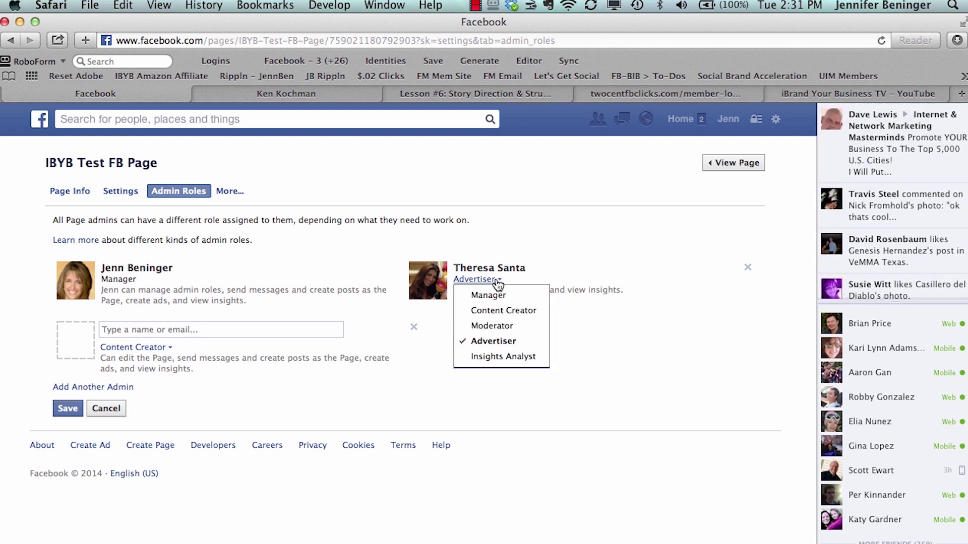
click(504, 357)
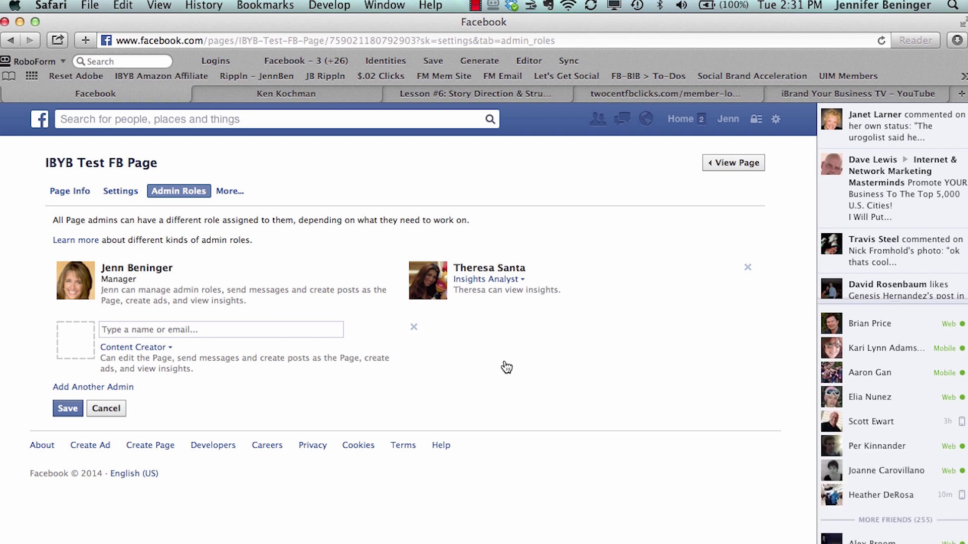
click(522, 283)
click(519, 295)
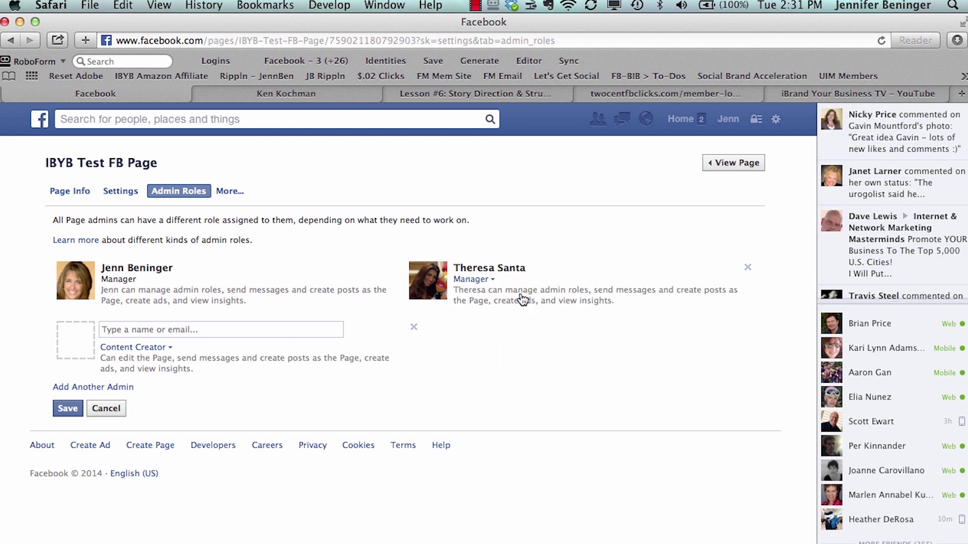